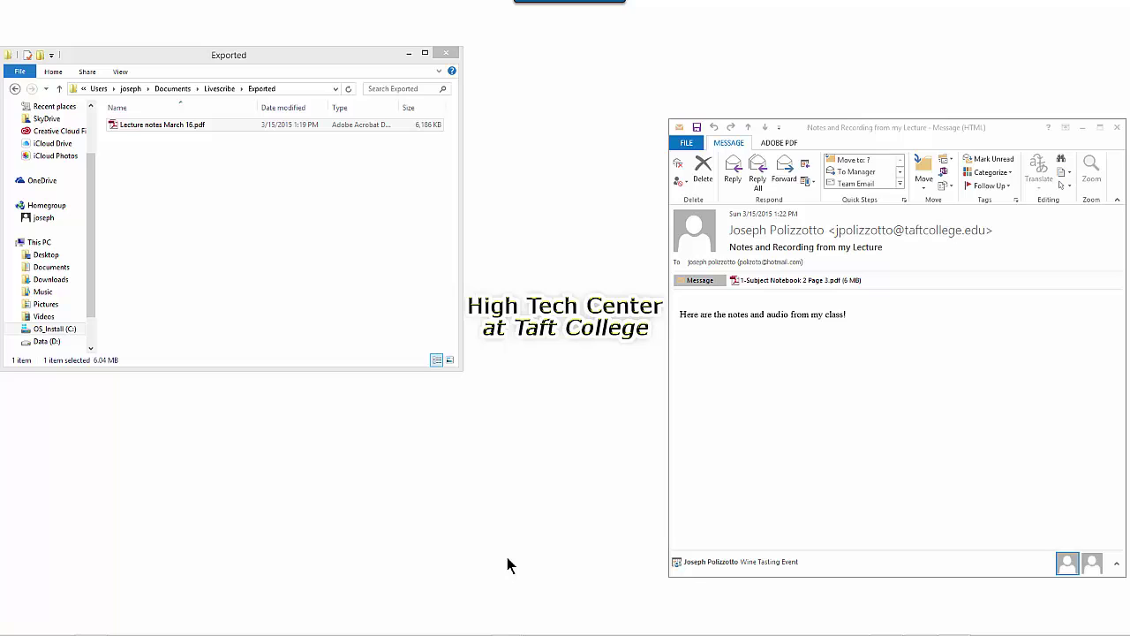
Open the emailed attachment 1-Subject Notebook 2 Page 3.pdf in Reader and dismiss the reading-order prompt
double_click(778, 281)
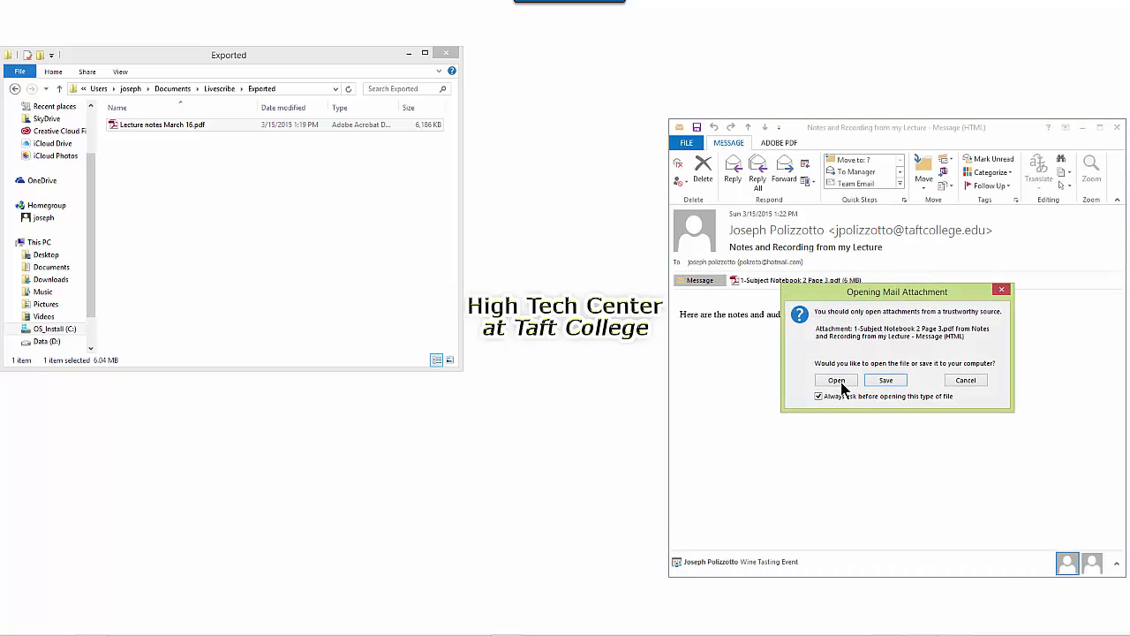
click(837, 381)
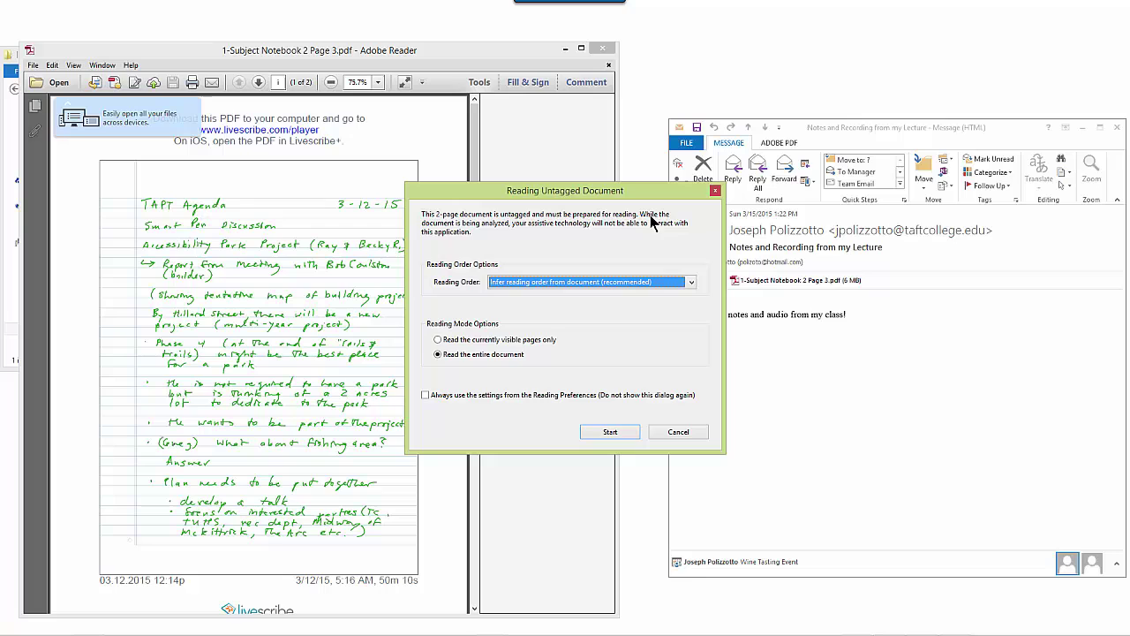
click(715, 191)
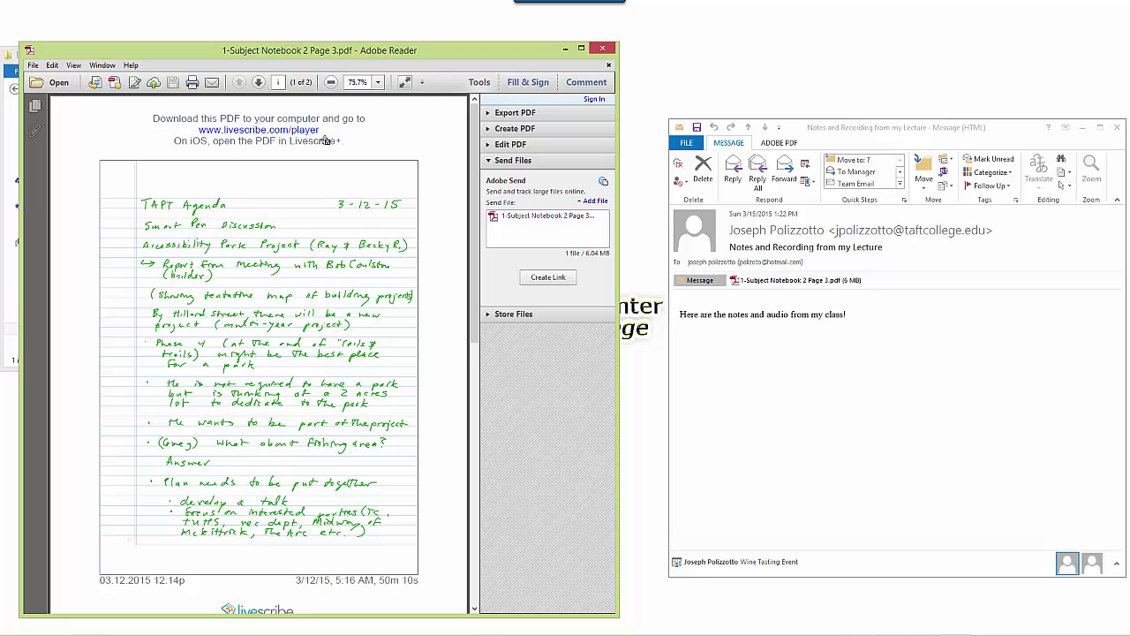
Save a copy of 1-Subject Notebook 2 Page 3.pdf into Documents\Livescribe\Exported
click(34, 65)
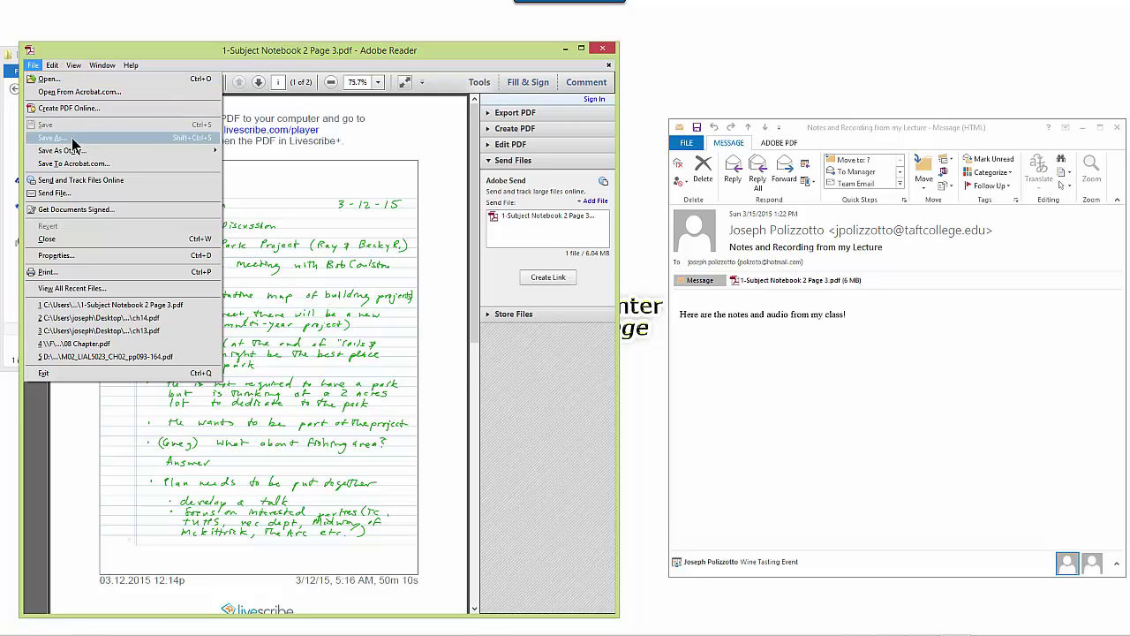
click(72, 138)
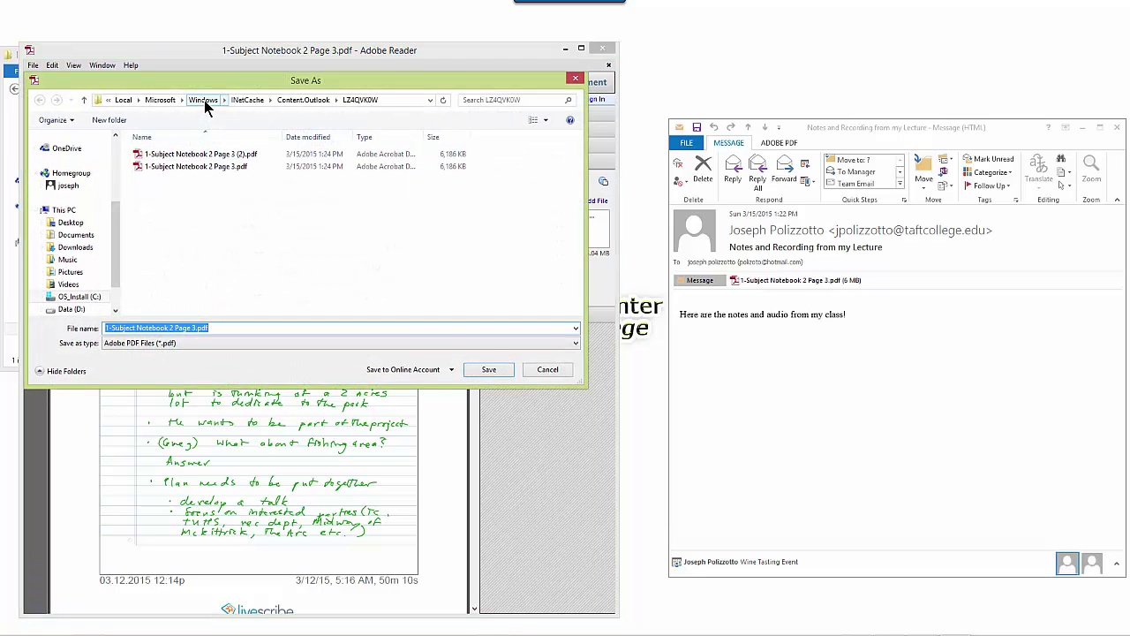
click(202, 99)
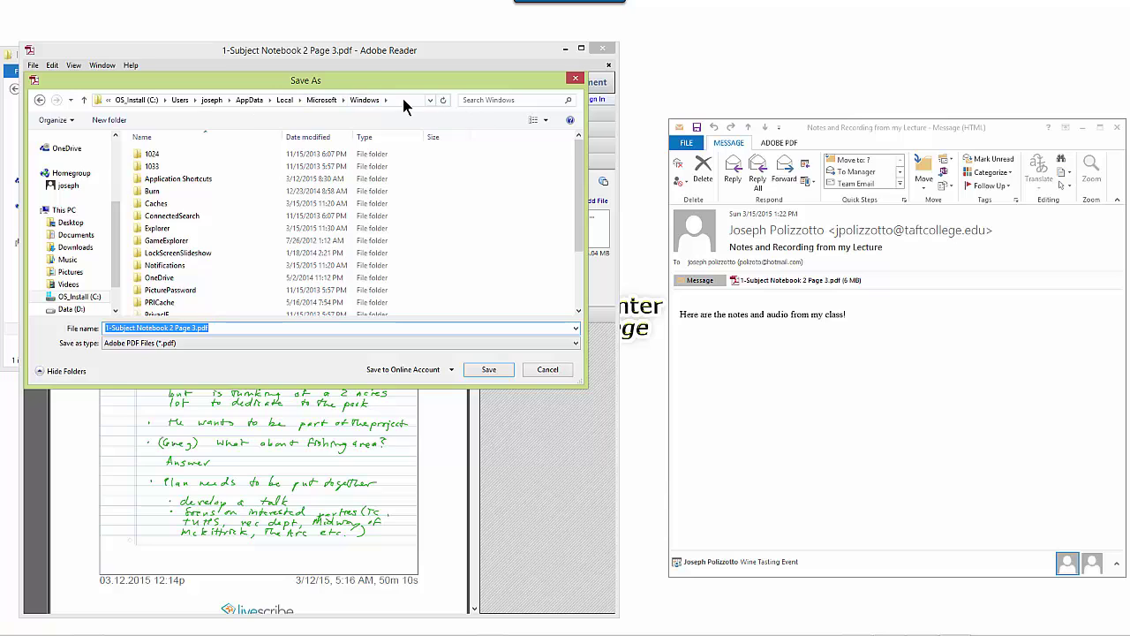
click(402, 95)
right_click(402, 97)
click(425, 154)
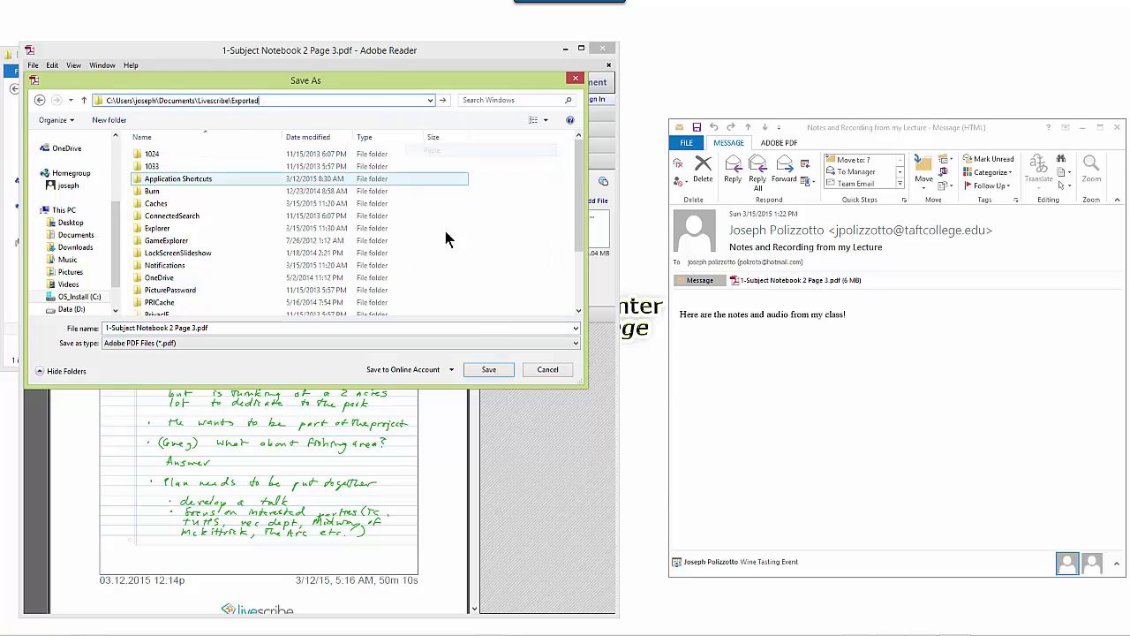
key(Return)
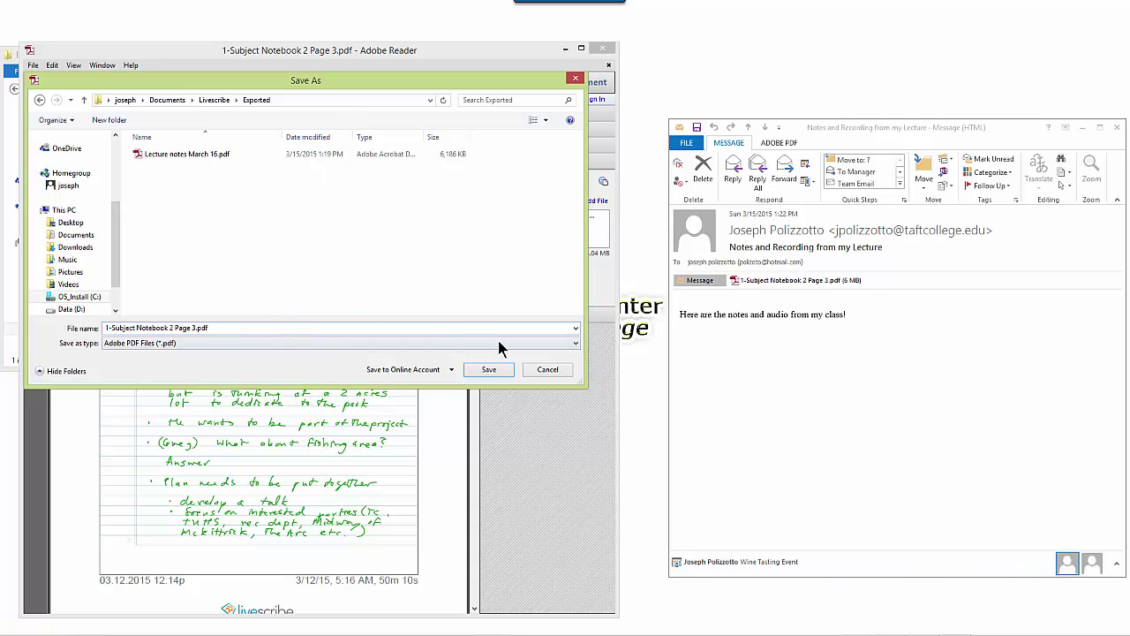
click(490, 369)
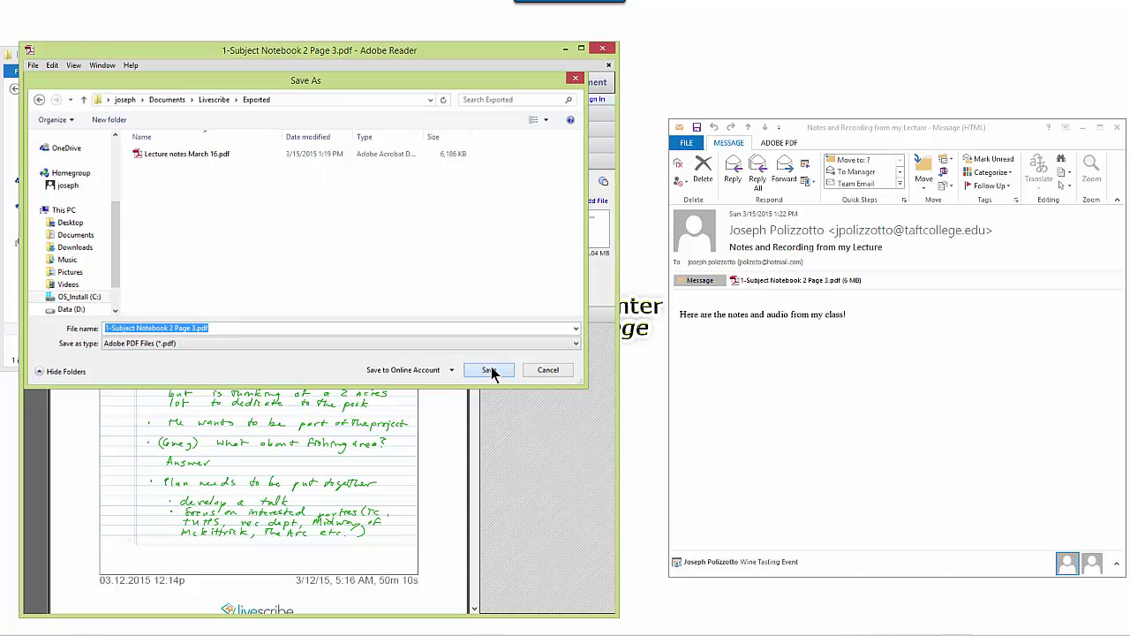
Open Lecture notes March 16.pdf from the Exported folder and dismiss the reading-order prompt
click(564, 48)
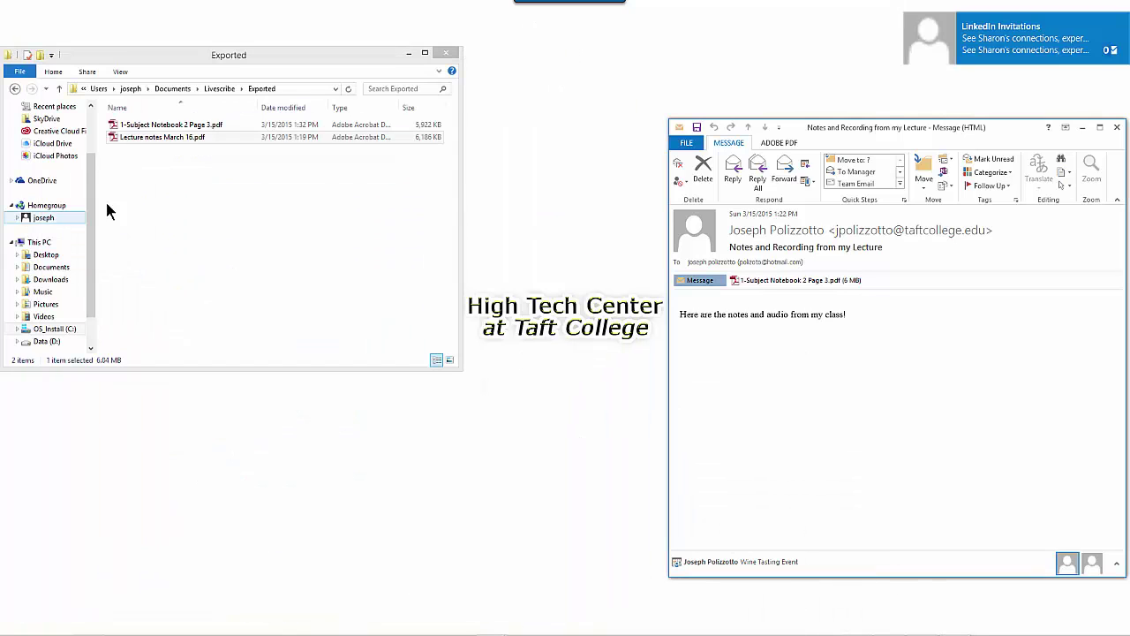
click(176, 138)
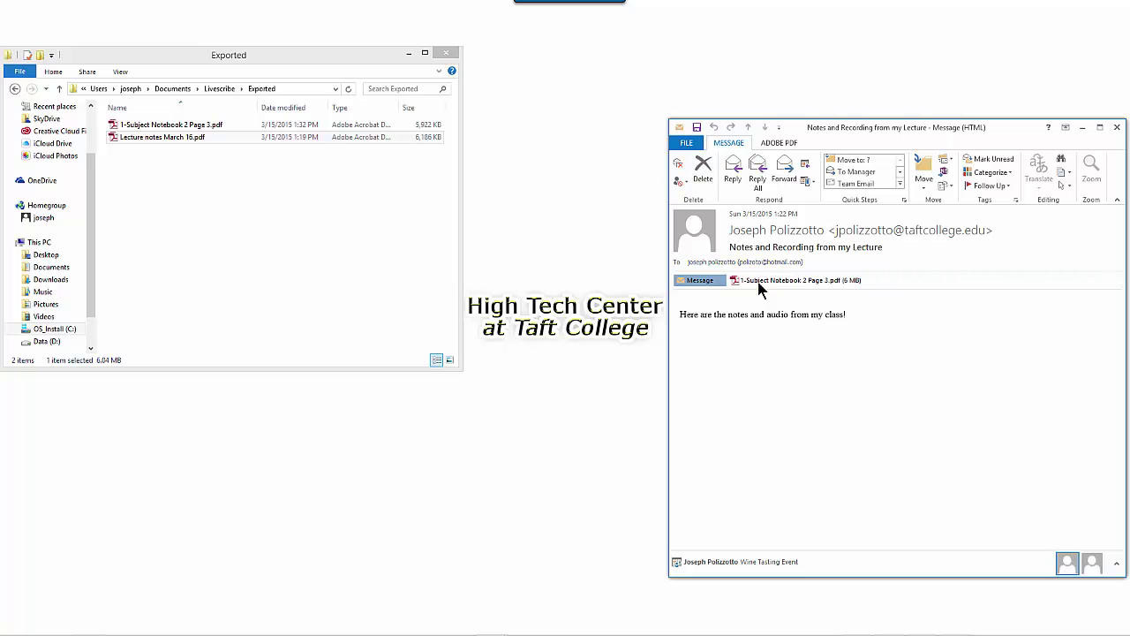
double_click(179, 149)
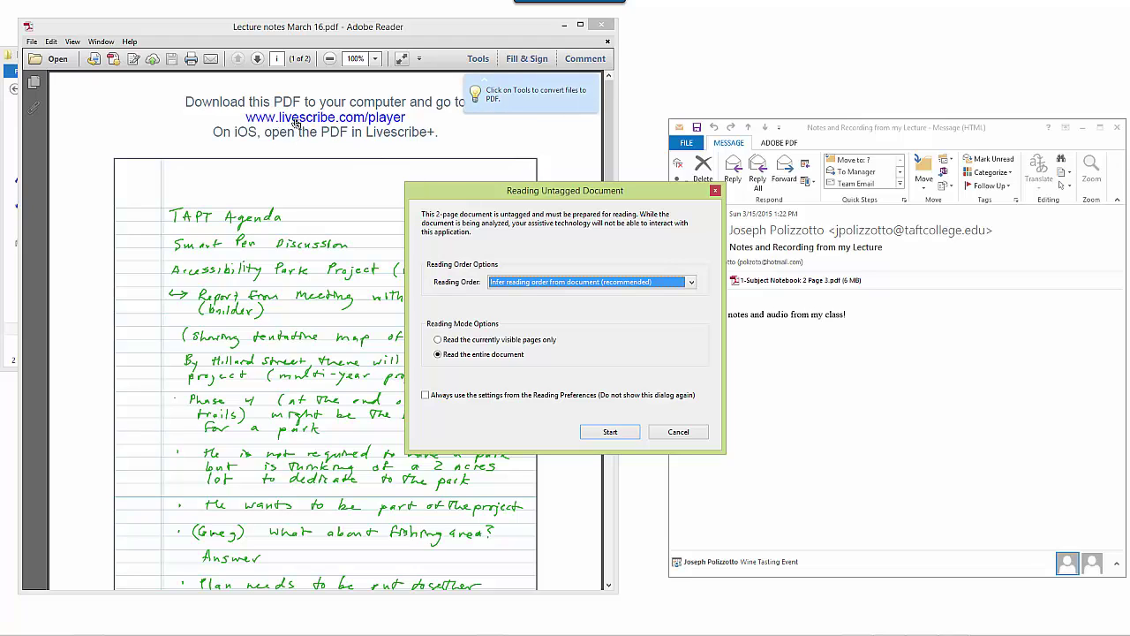
click(716, 190)
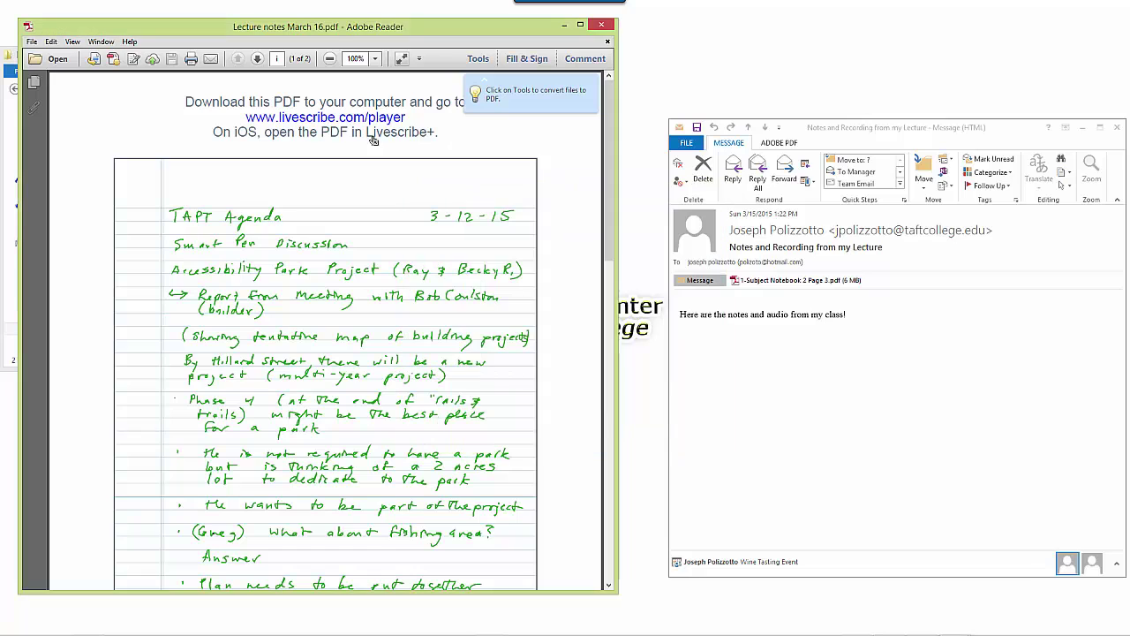
click(320, 124)
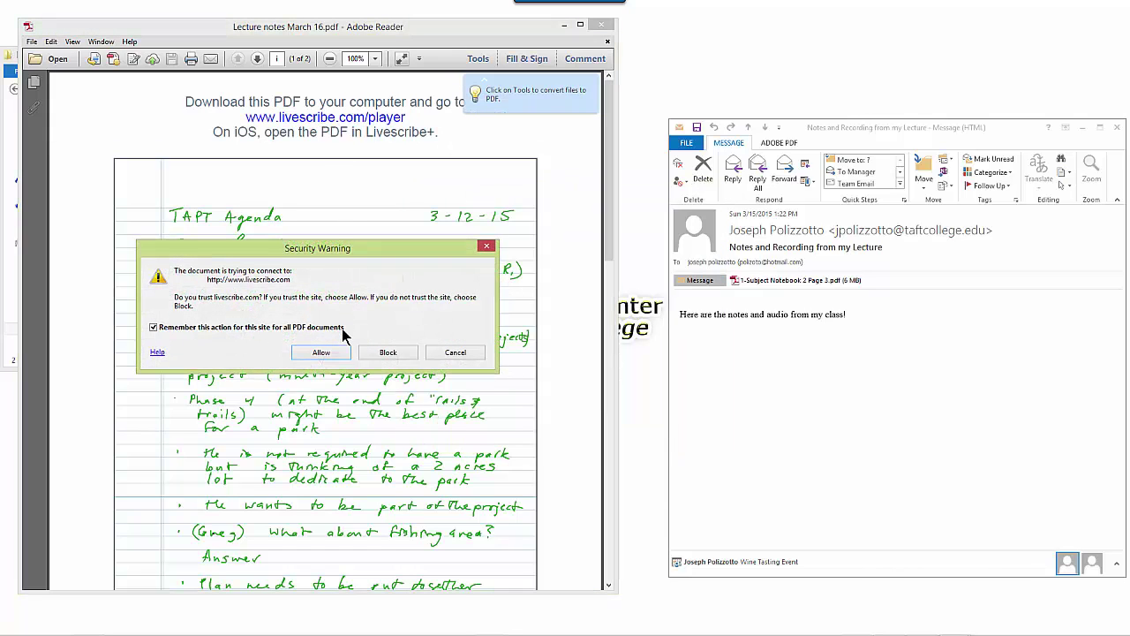
click(155, 327)
click(316, 353)
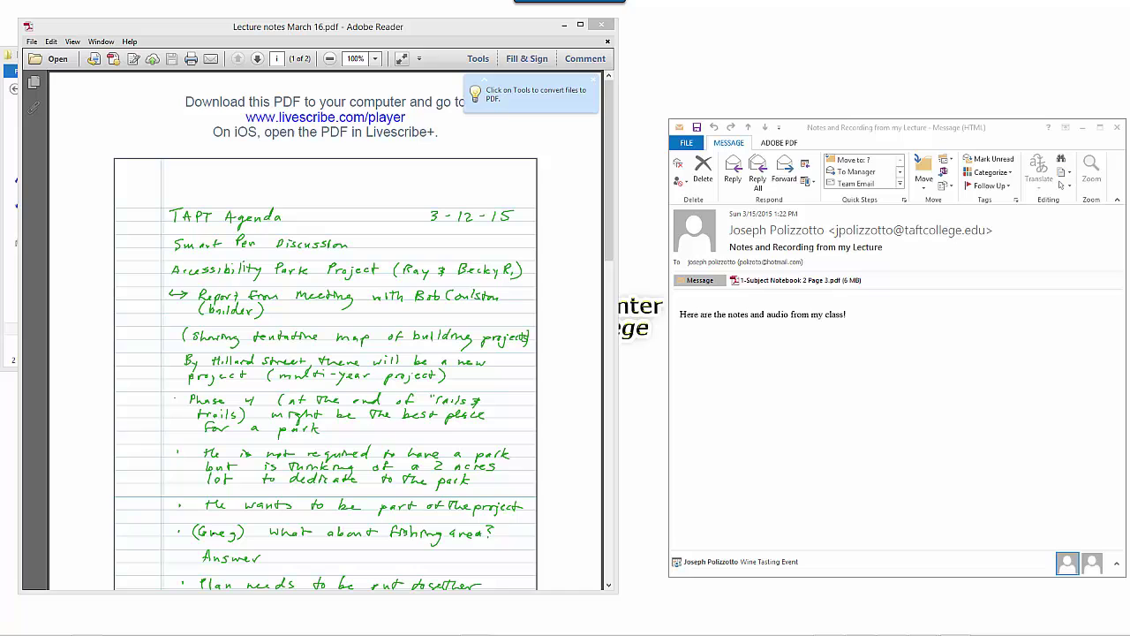
Reposition and widen the player window, then cancel the security warning and close Reader's lecture notes
drag(874, 221, 892, 33)
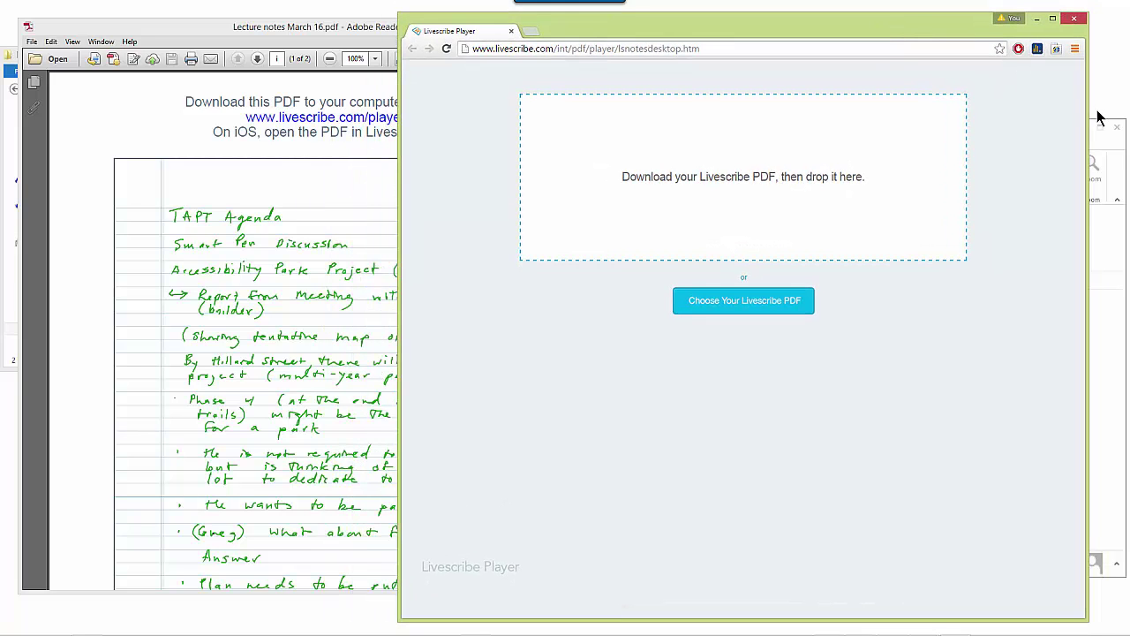
drag(1087, 118, 1109, 118)
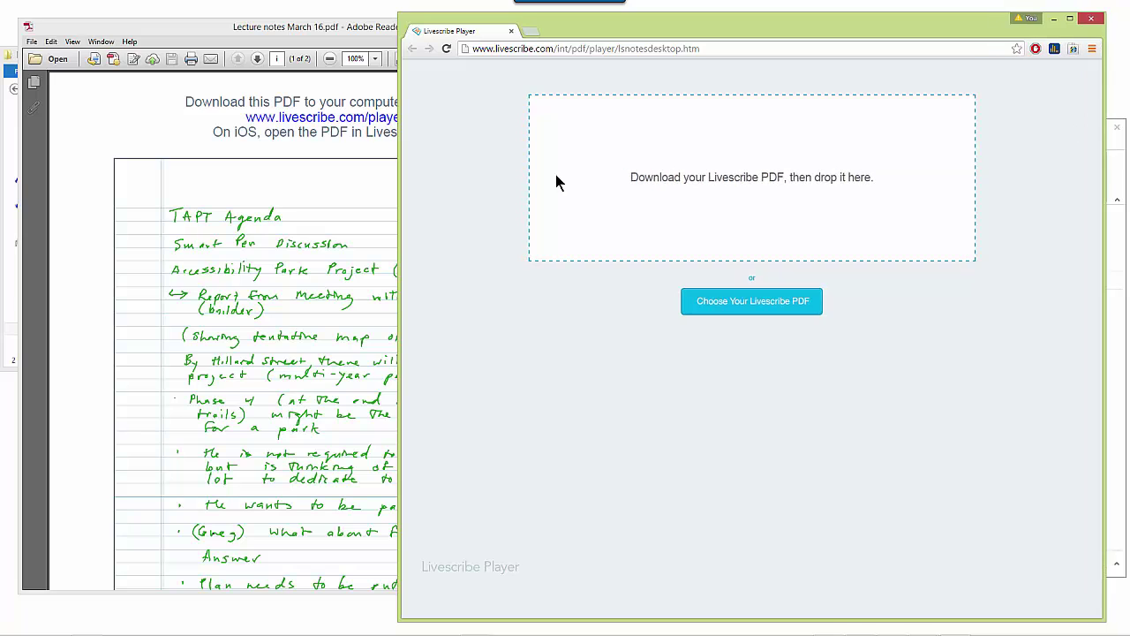
click(132, 123)
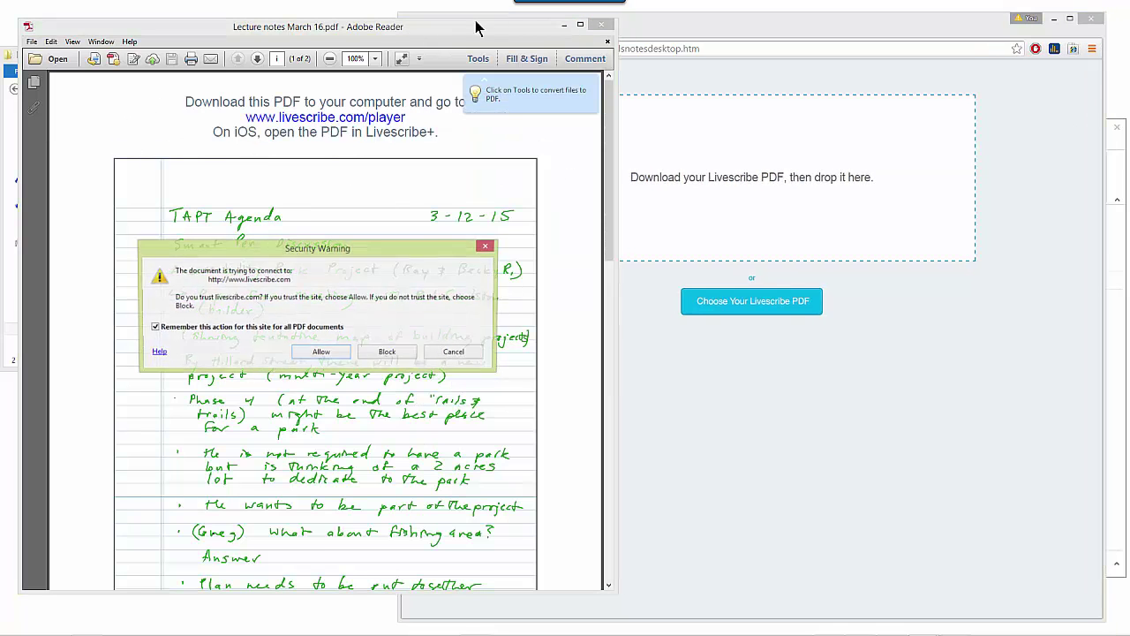
click(455, 353)
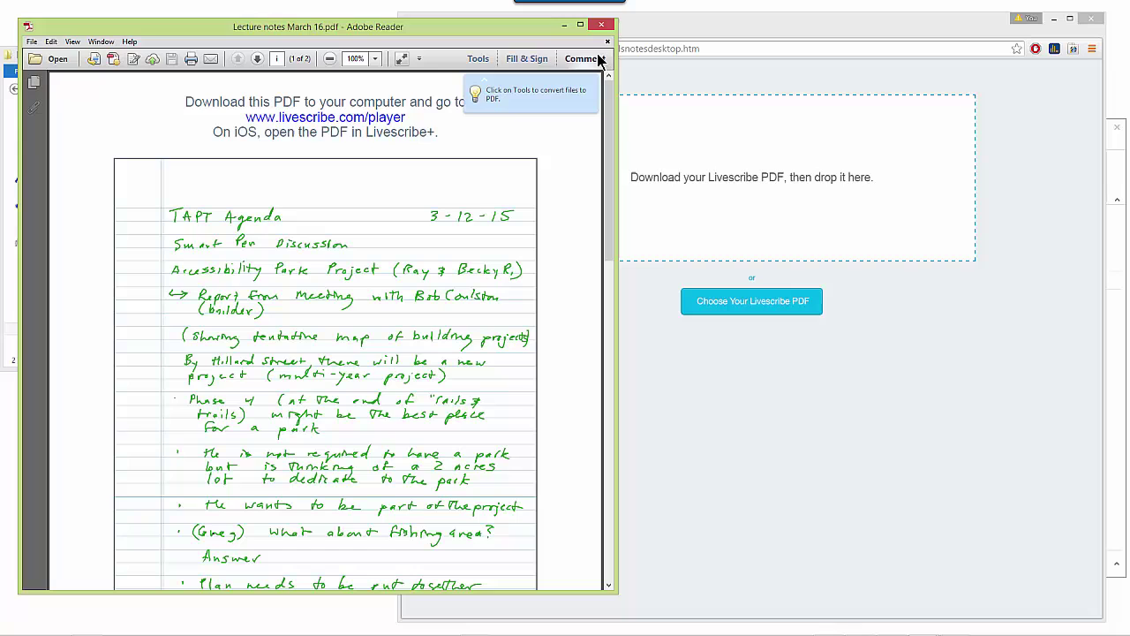
click(601, 26)
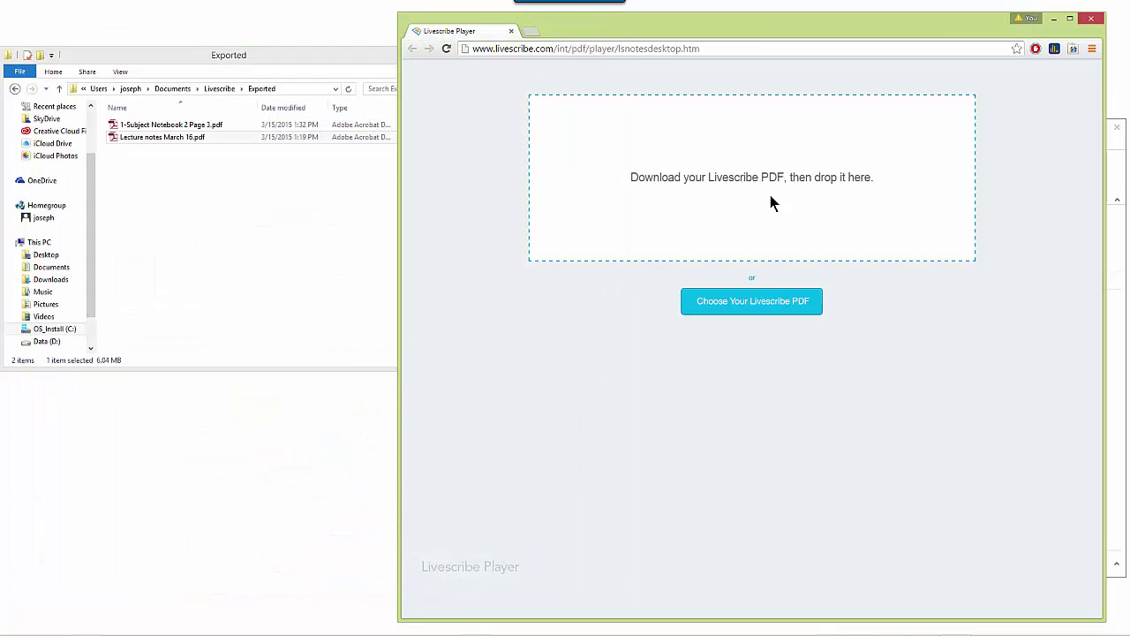
Drop 1-Subject Notebook 2 Page 3.pdf (rejected as non-Livescribe), then load Lecture notes March 16.pdf instead
click(155, 140)
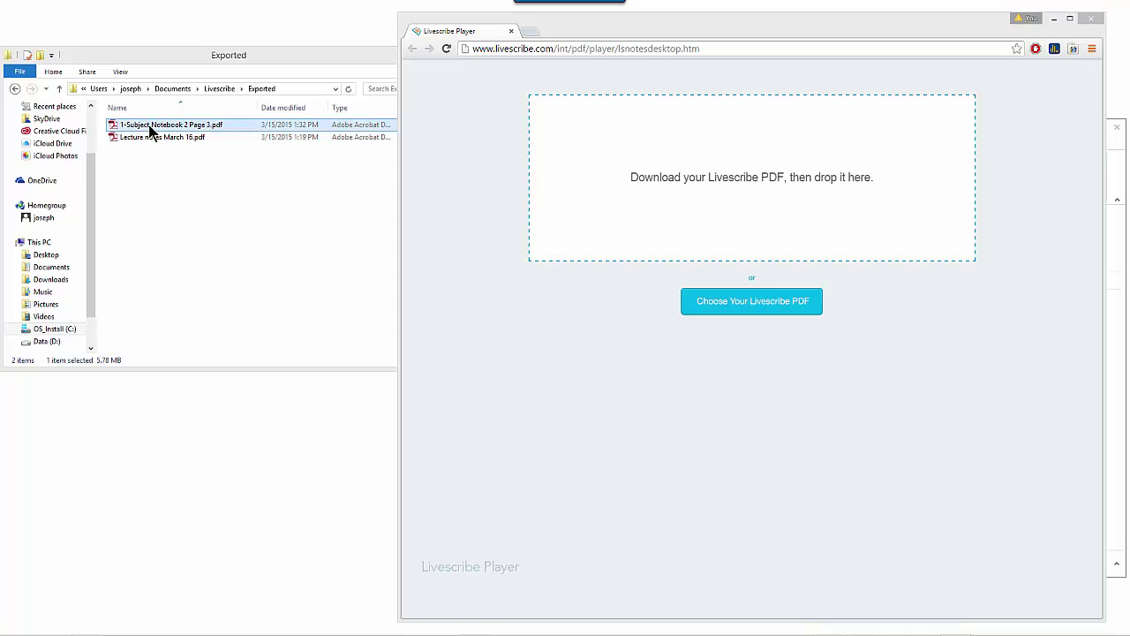
drag(147, 126, 749, 181)
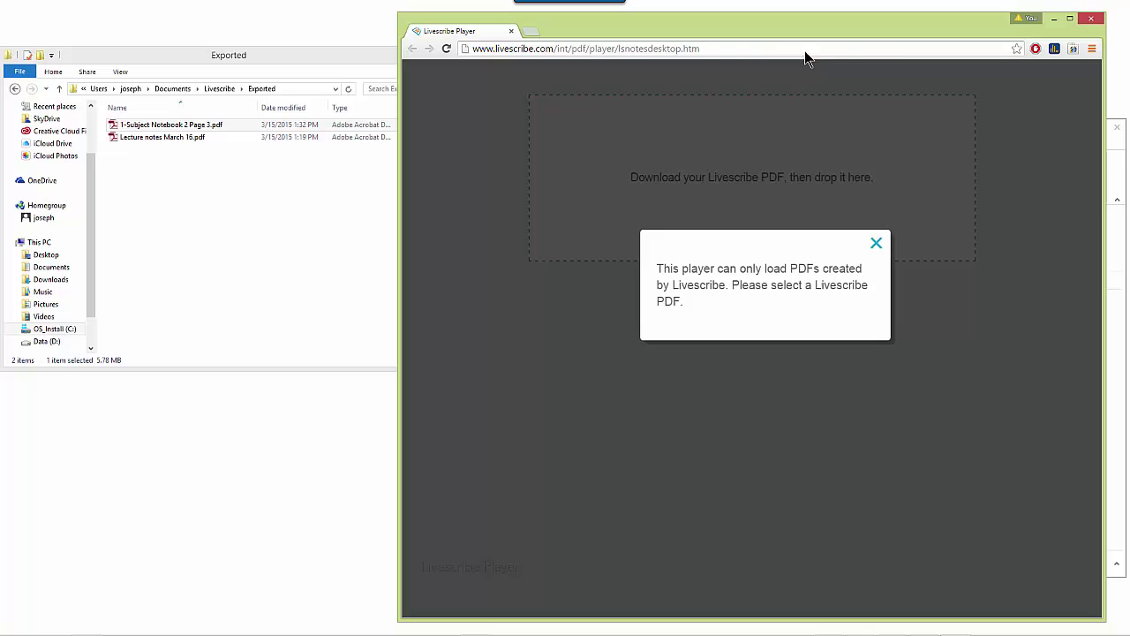
click(875, 243)
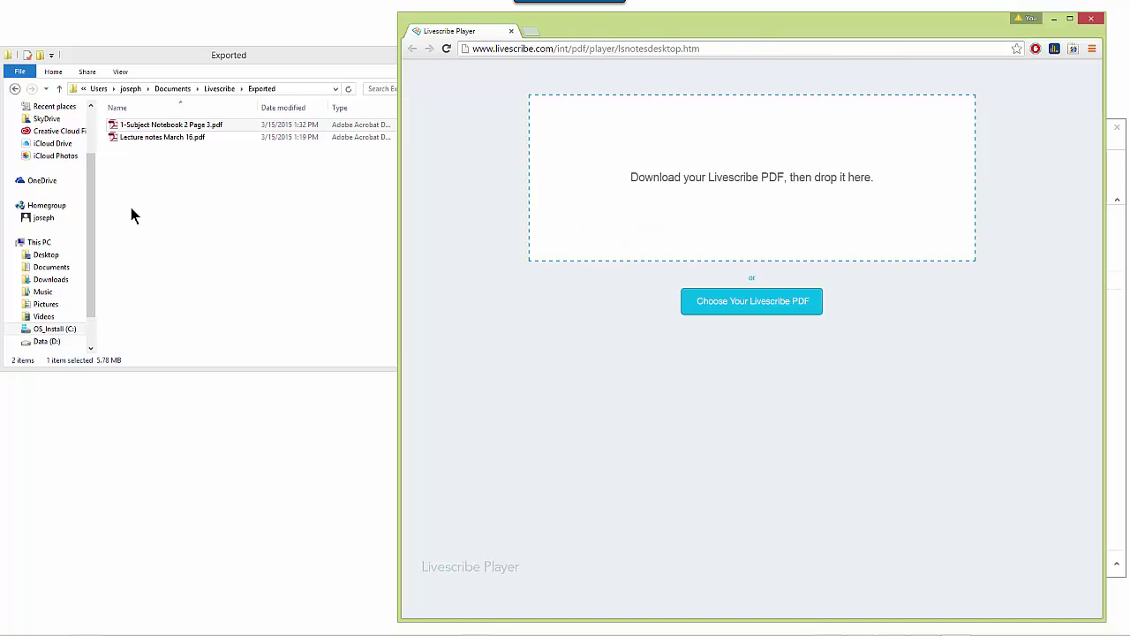
drag(150, 136, 715, 183)
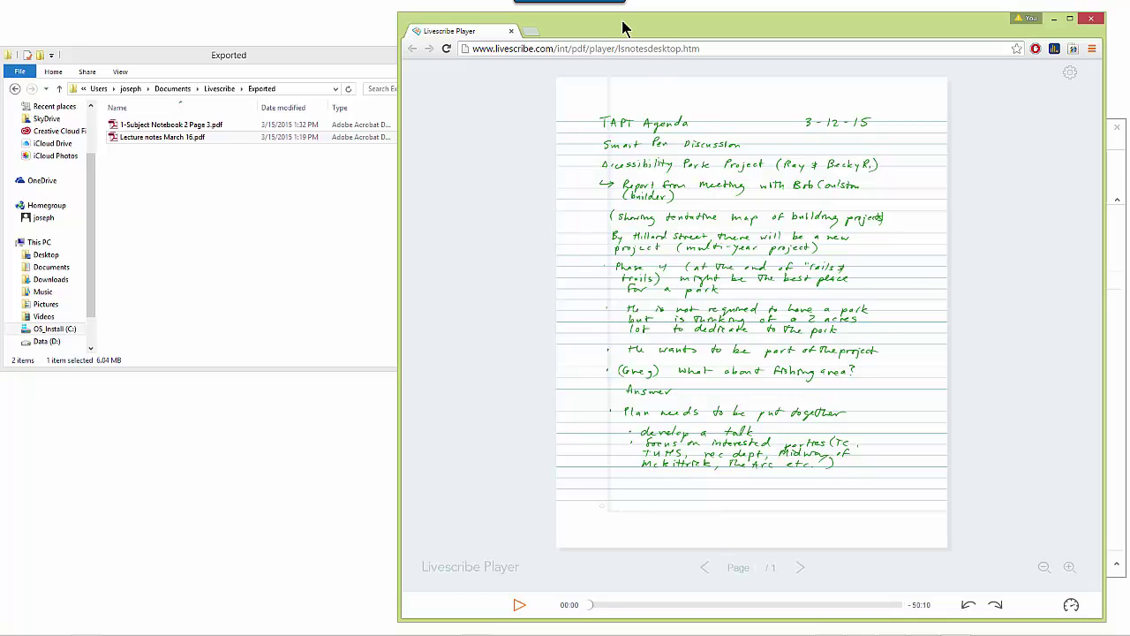
Play the recording from the start, pause it at 00:07, and show the settings panel
drag(623, 29, 622, 23)
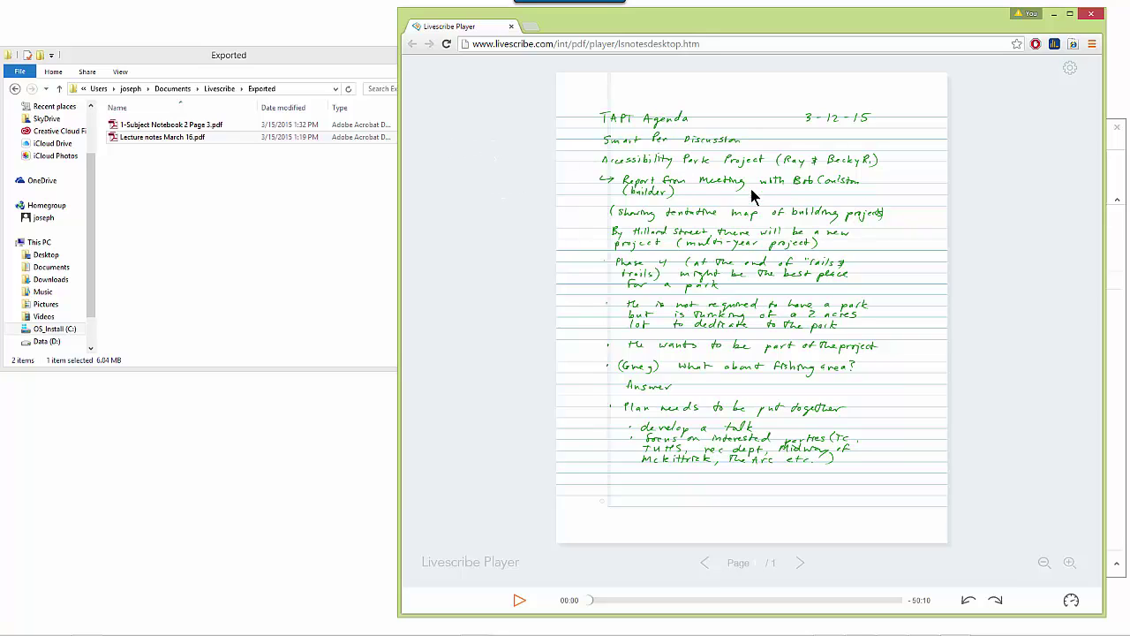
click(519, 602)
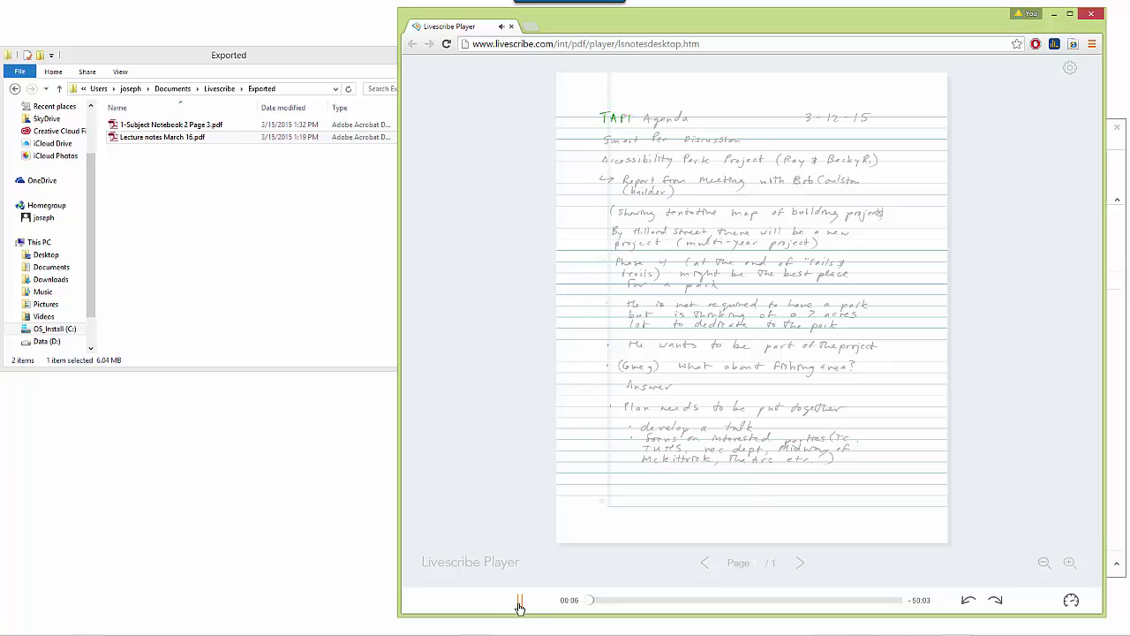
click(519, 604)
click(1070, 72)
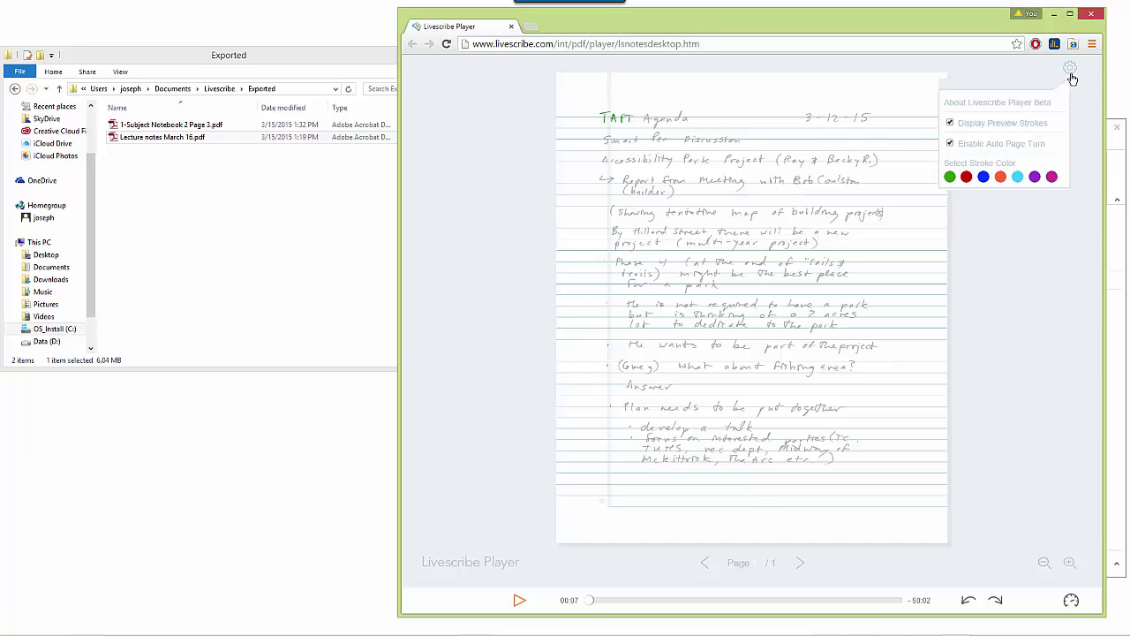
click(949, 124)
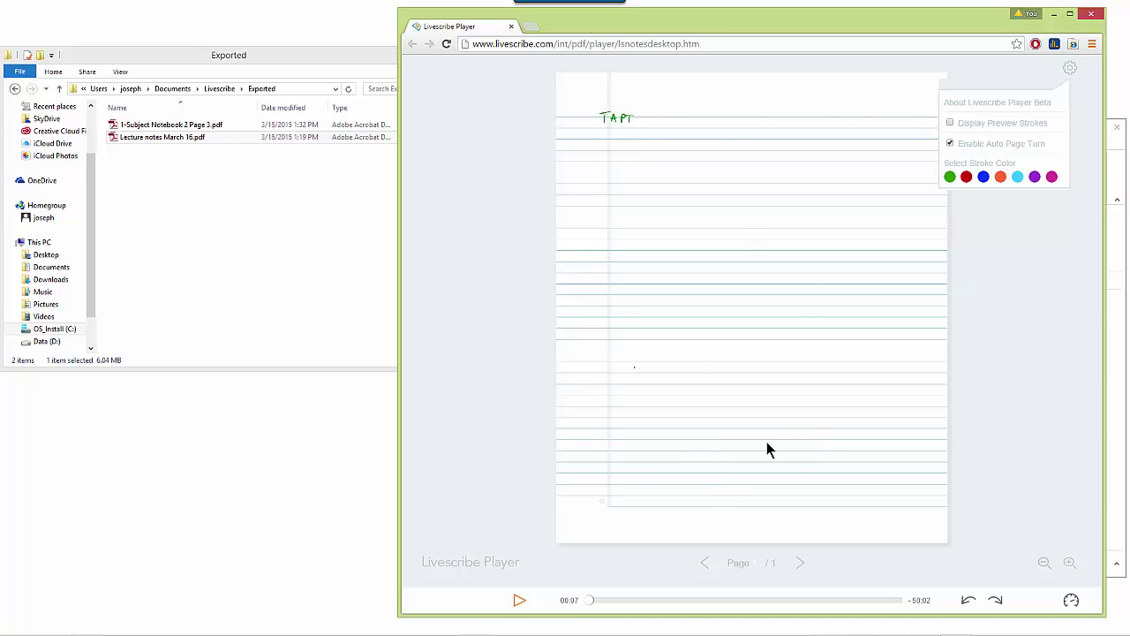
click(950, 128)
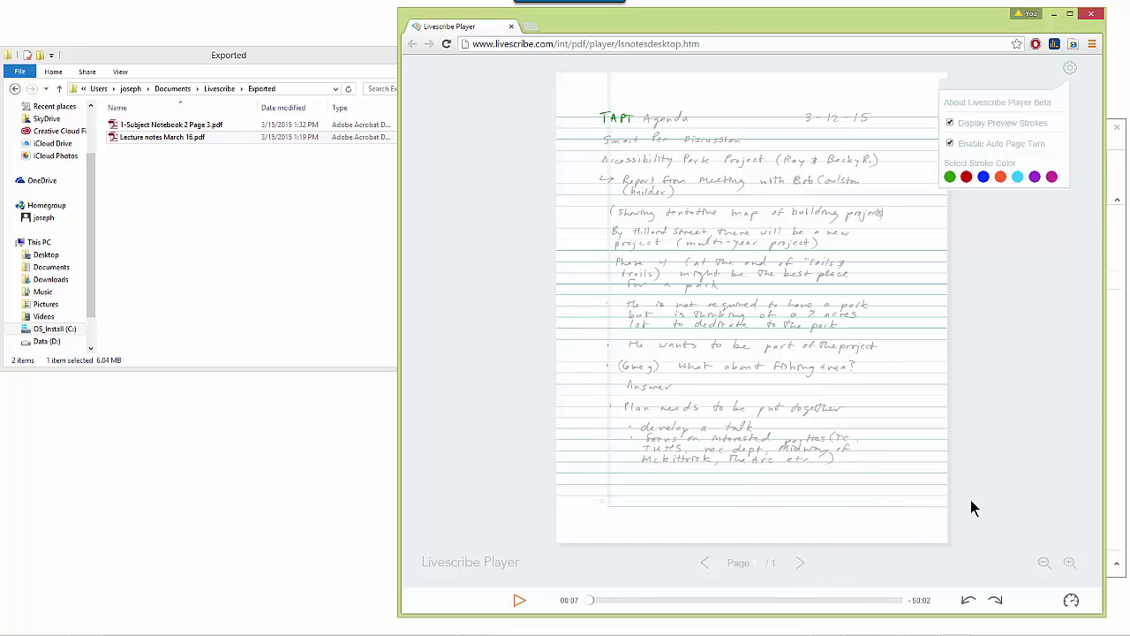
click(966, 177)
Zoom in on the notes page, then back out to the full page view
click(1069, 563)
click(1068, 563)
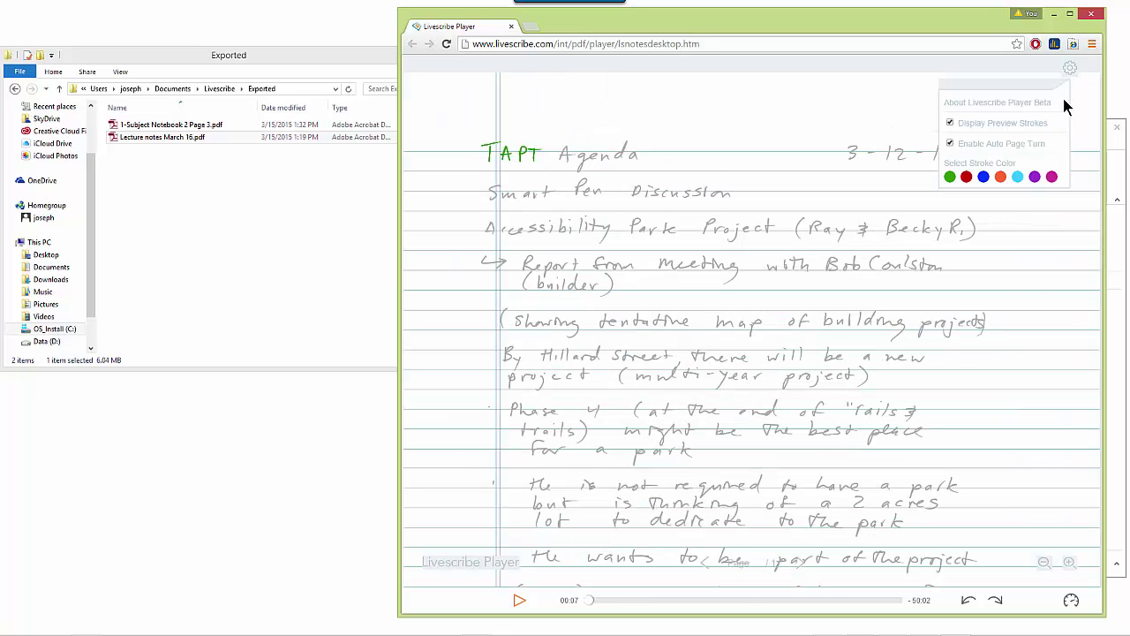
click(1069, 69)
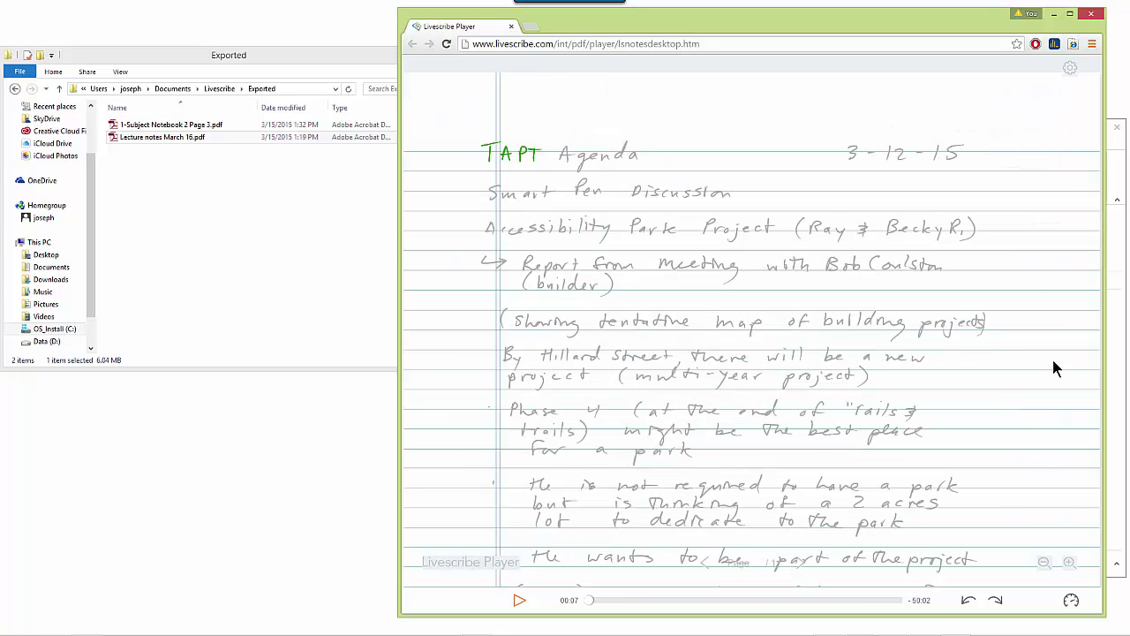
click(1044, 563)
click(1044, 563)
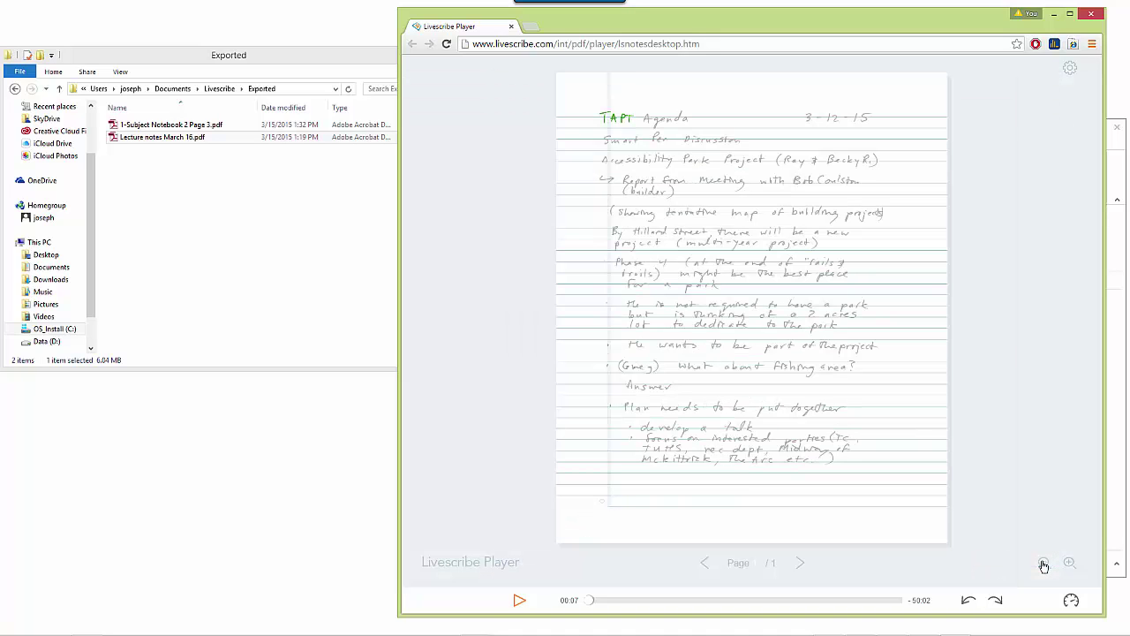
Skip ahead twice by ten seconds, drag the playhead to 07:34, and show playback speed choices
click(995, 602)
click(995, 602)
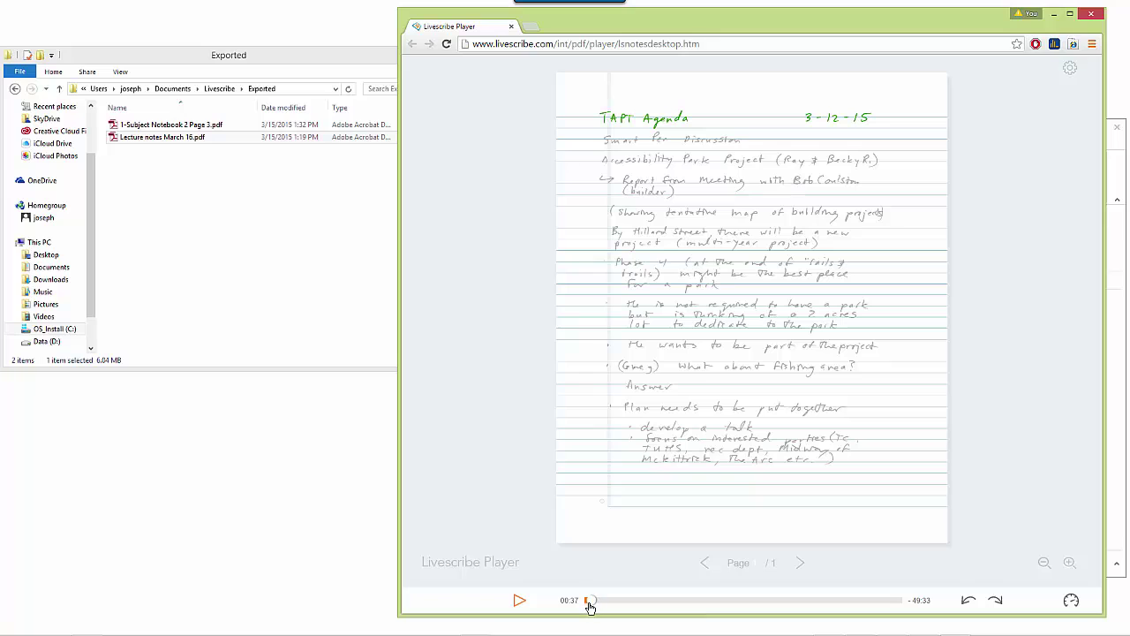
mouse_move(590, 606)
mouse_down()
mouse_move(656, 611)
mouse_move(635, 611)
mouse_up()
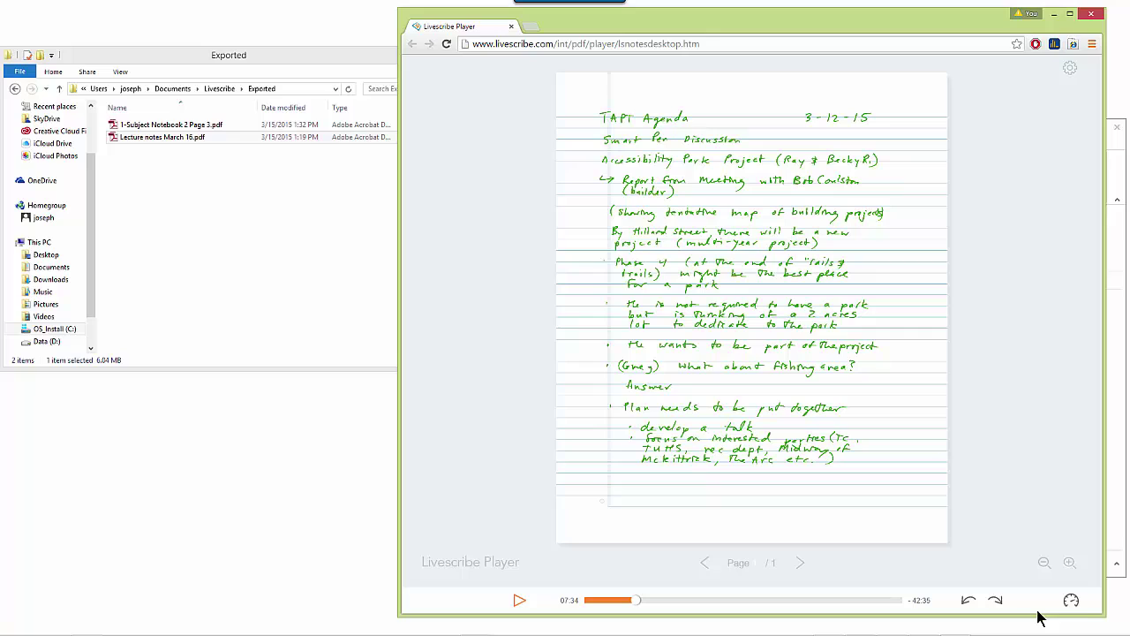
click(1077, 605)
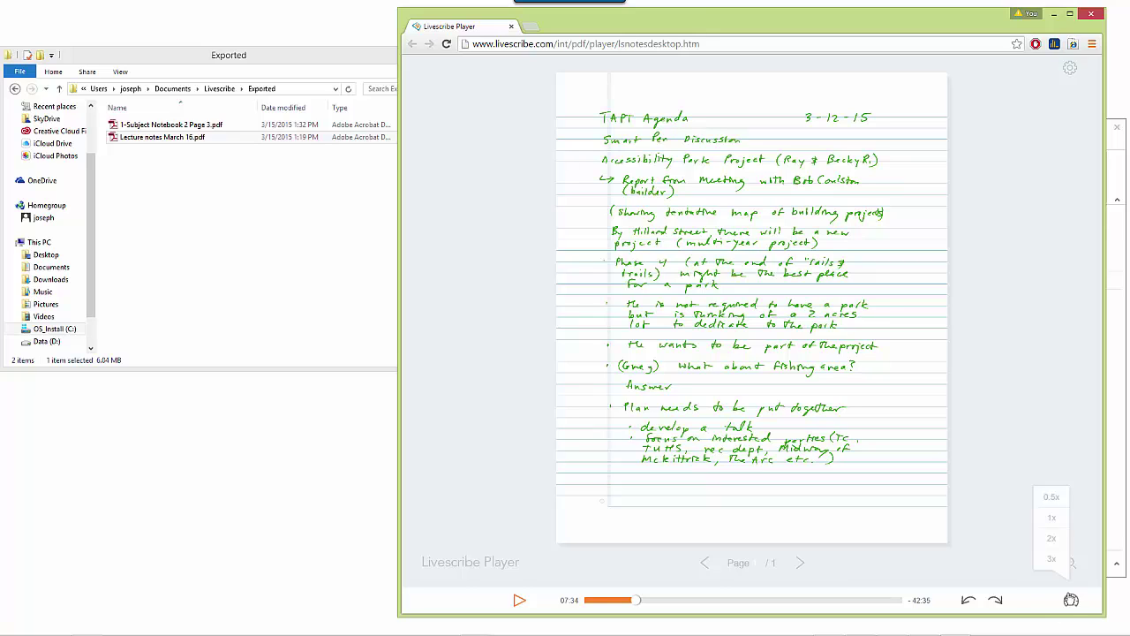